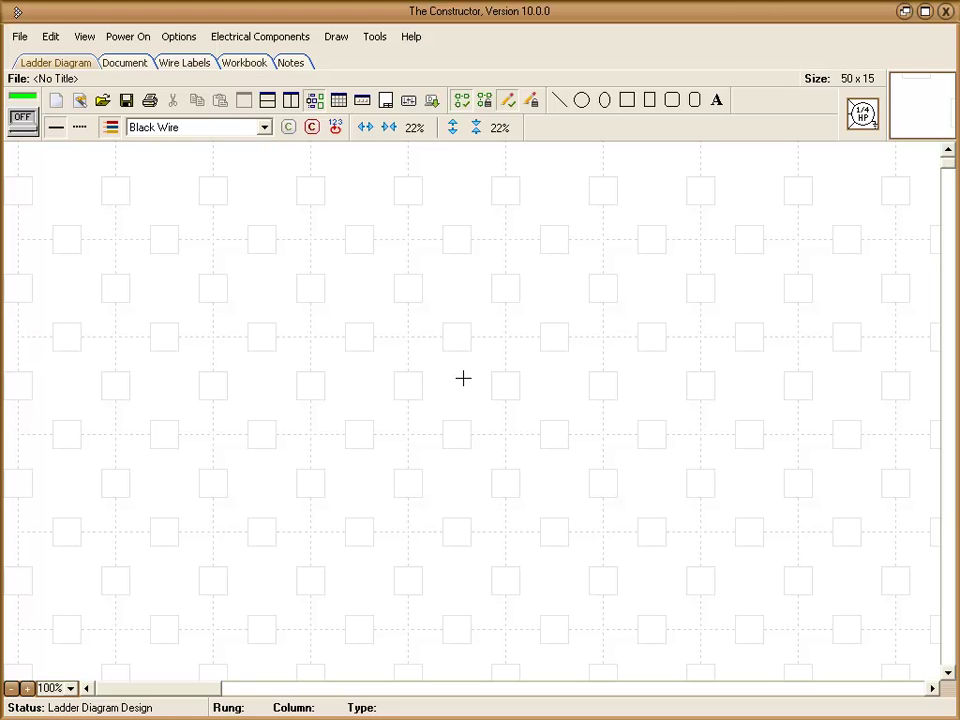
Insert the Contactor.TPL template into the ladder diagram and move the contactor to the diagram's upper-left area.
right_click(463, 379)
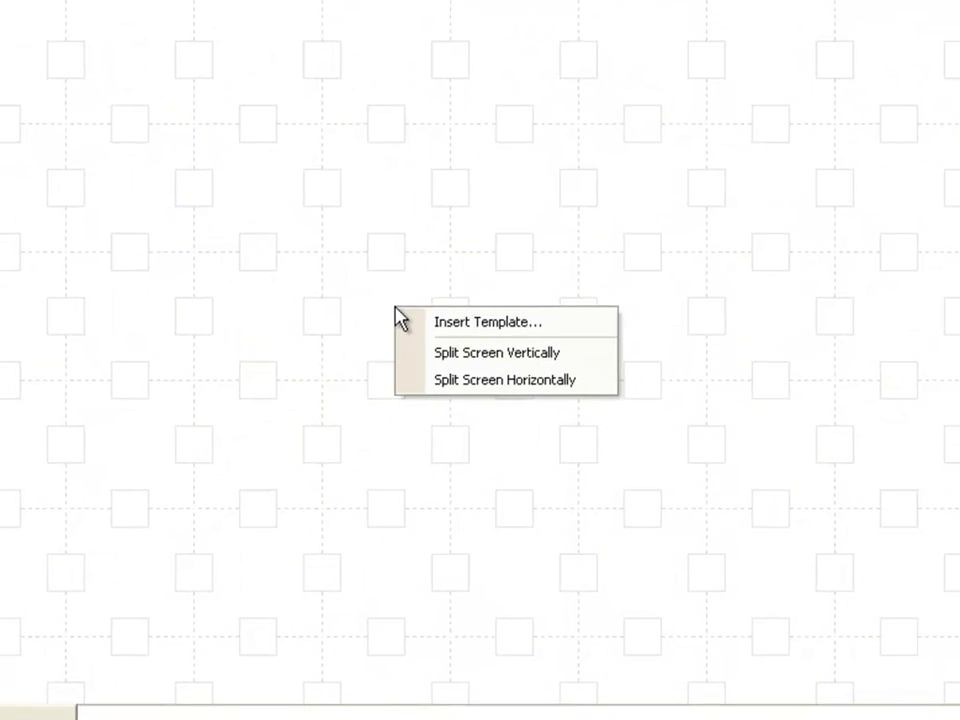
click(410, 326)
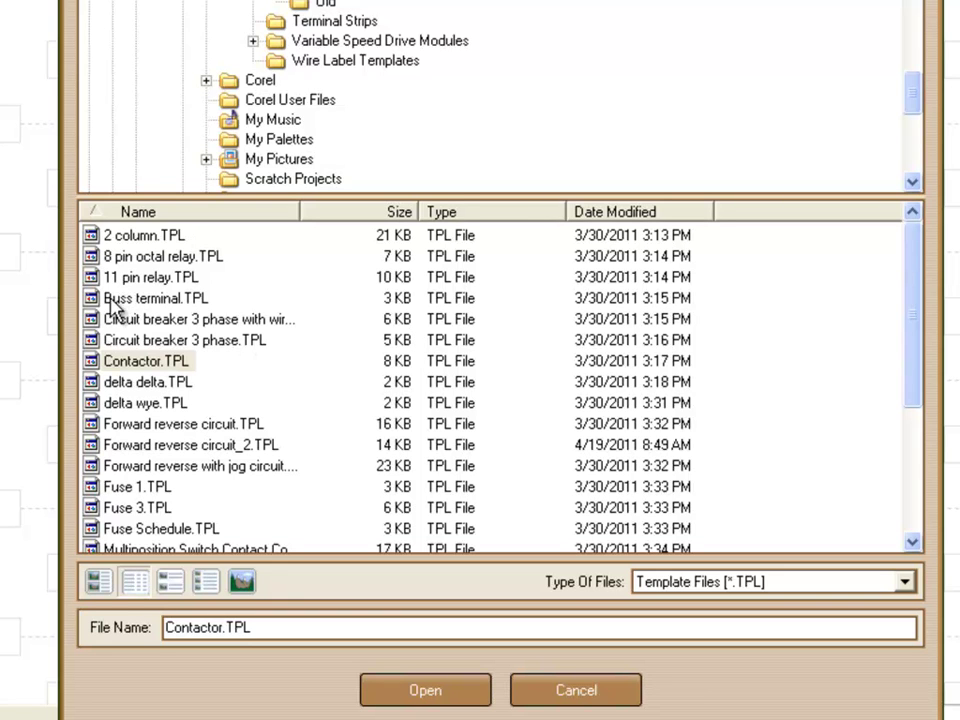
click(91, 368)
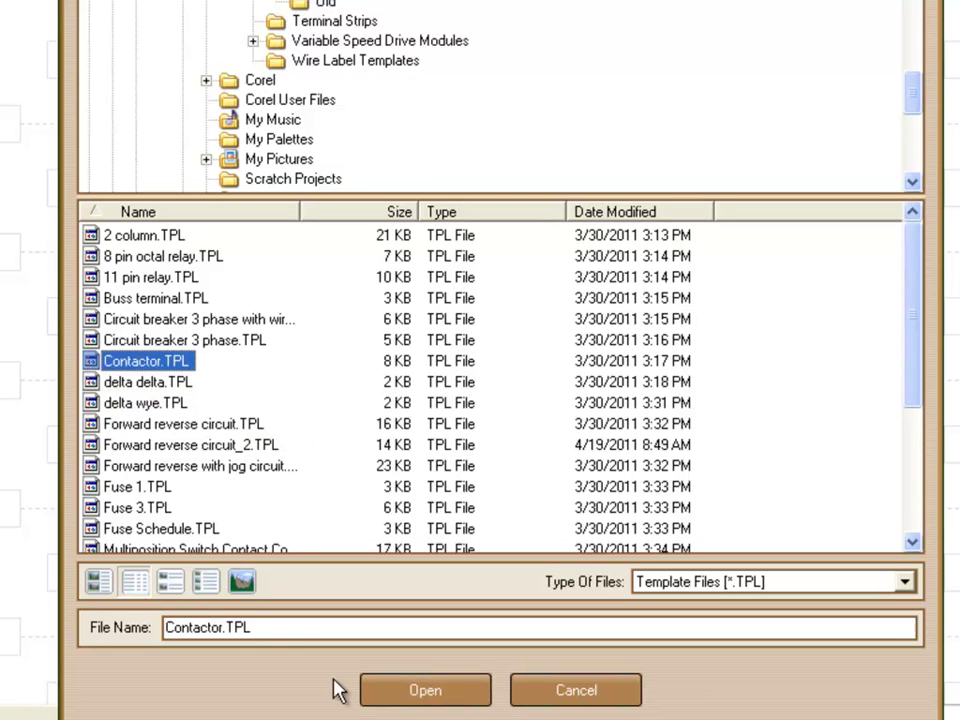
click(383, 695)
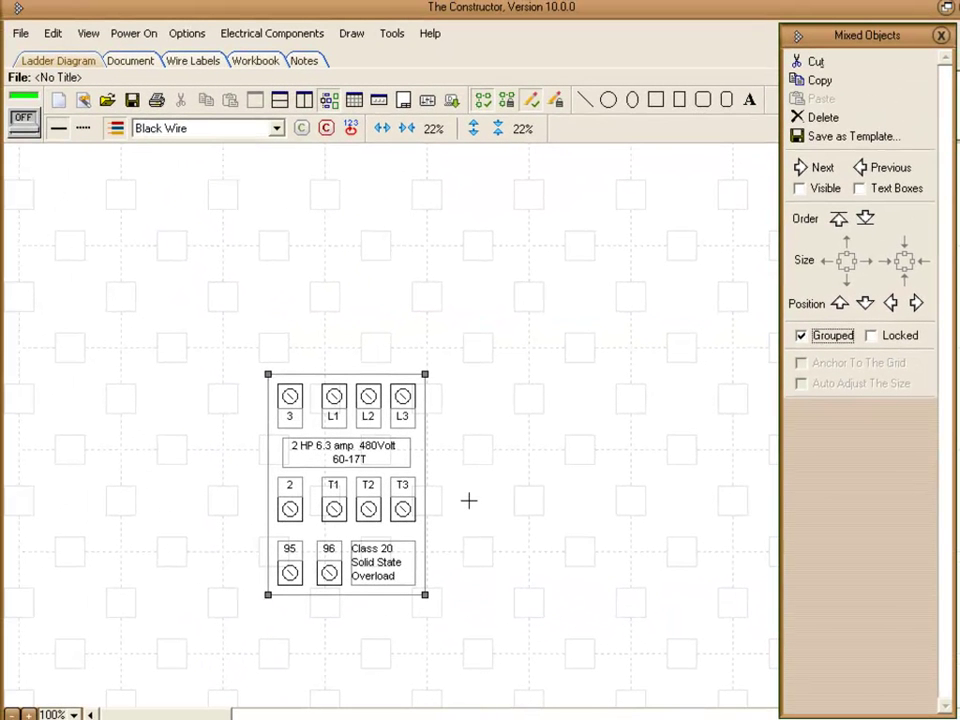
drag(374, 480, 161, 272)
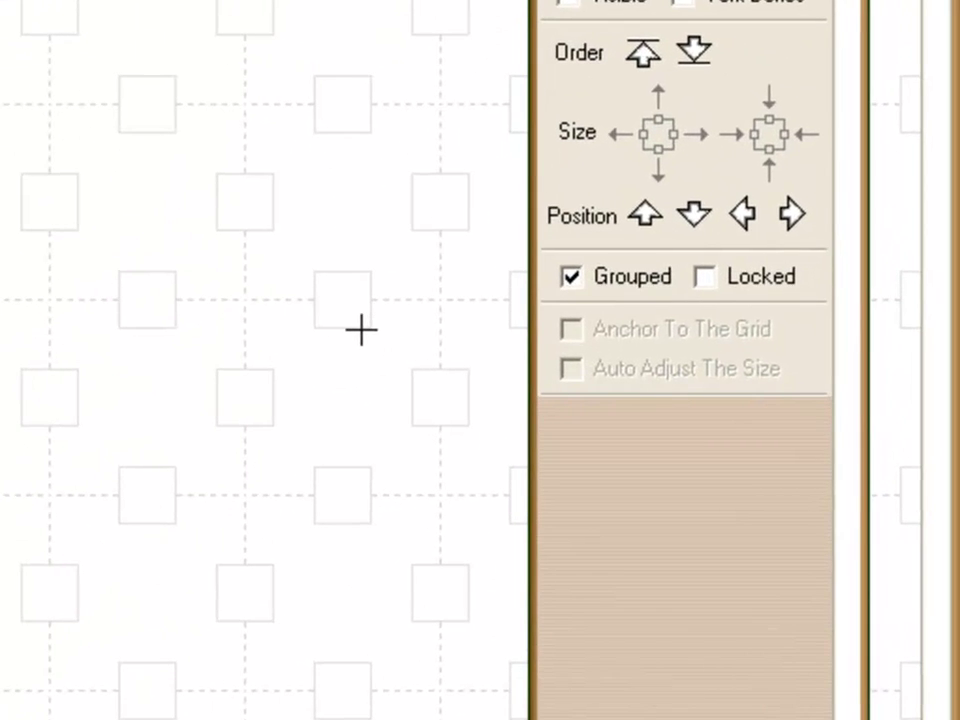
Ungroup the contactor and select its rating text box, T2 terminal and L3 terminal individually.
click(571, 277)
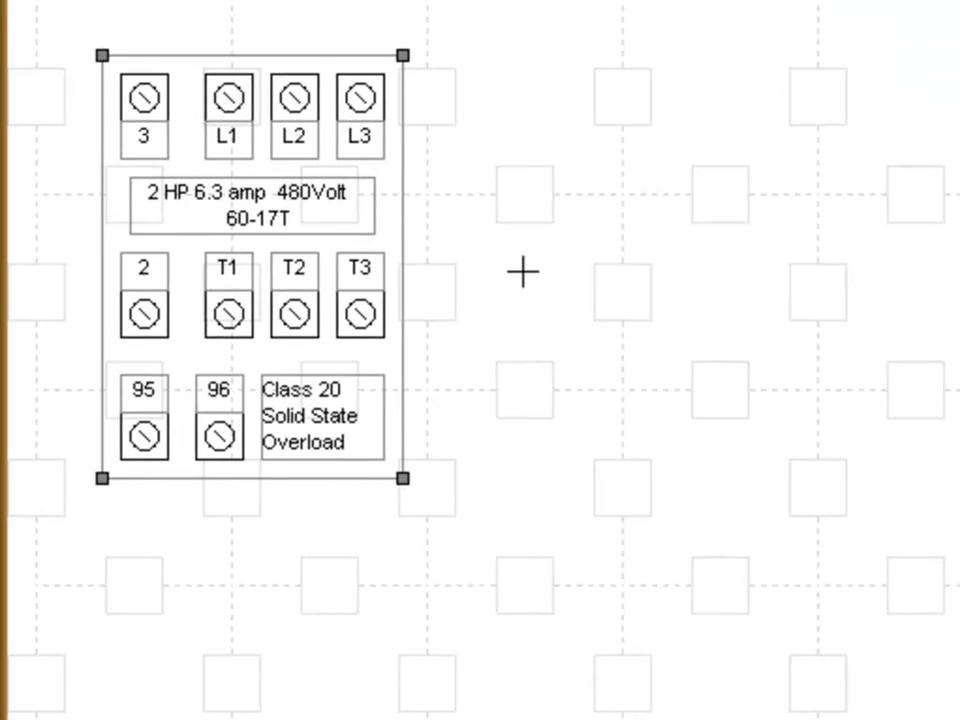
click(466, 286)
click(336, 240)
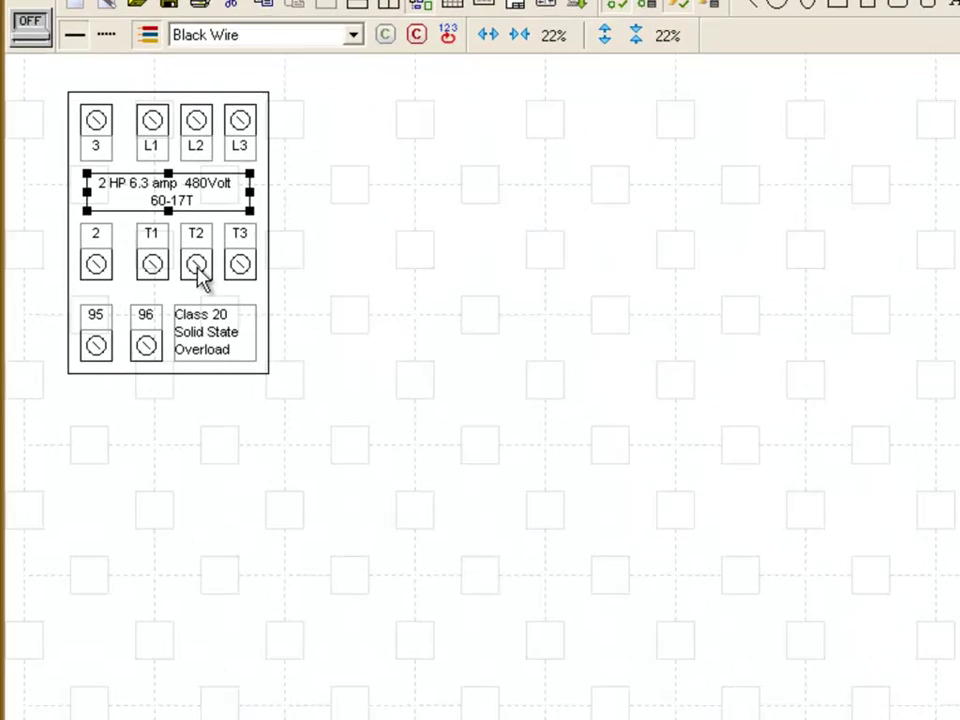
click(196, 264)
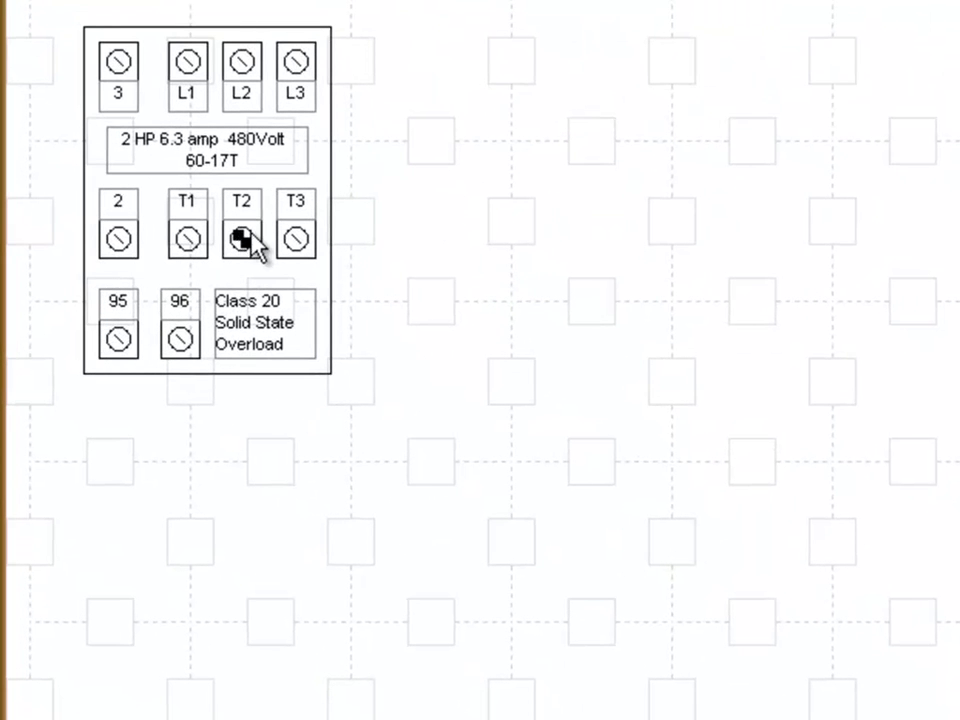
click(293, 63)
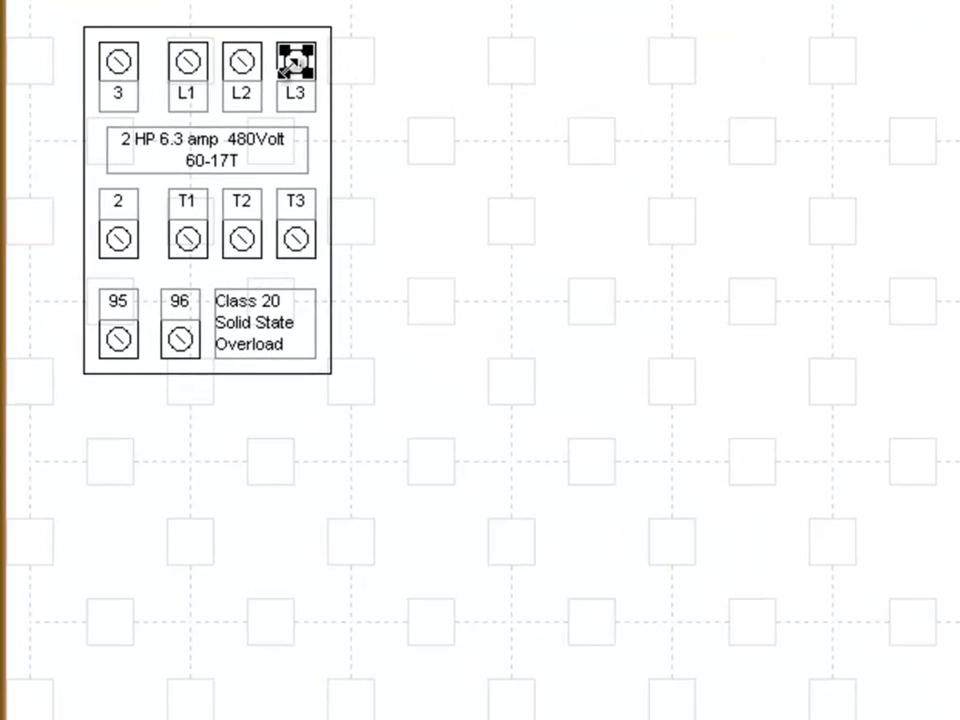
click(411, 81)
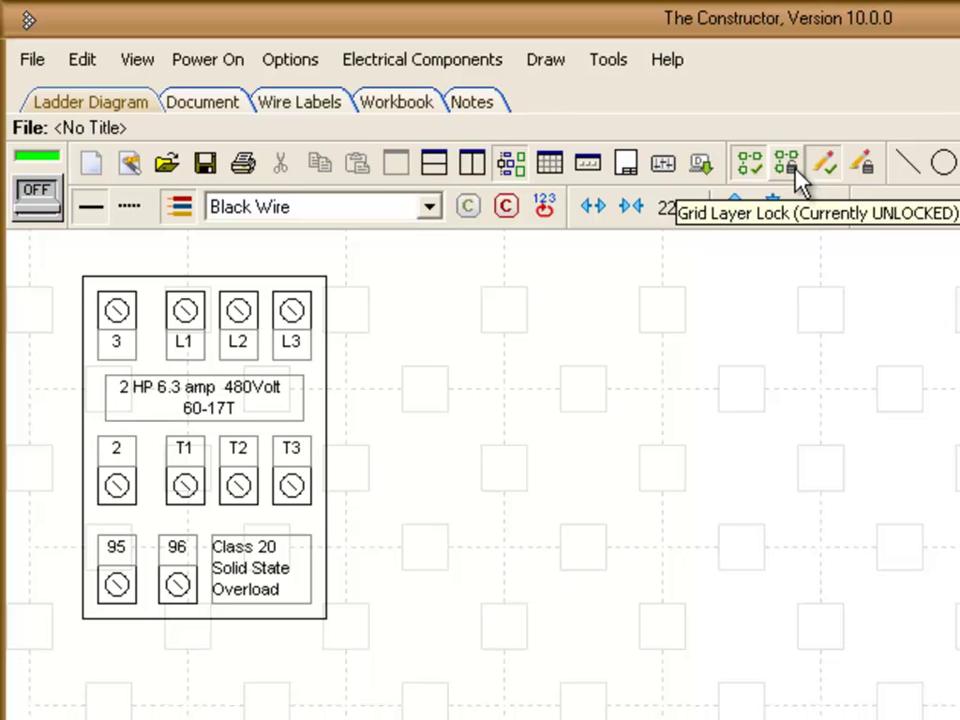
Lock the grid layer and move the L1, L2 and L3 terminals with their labels out to the right of the contactor.
click(790, 166)
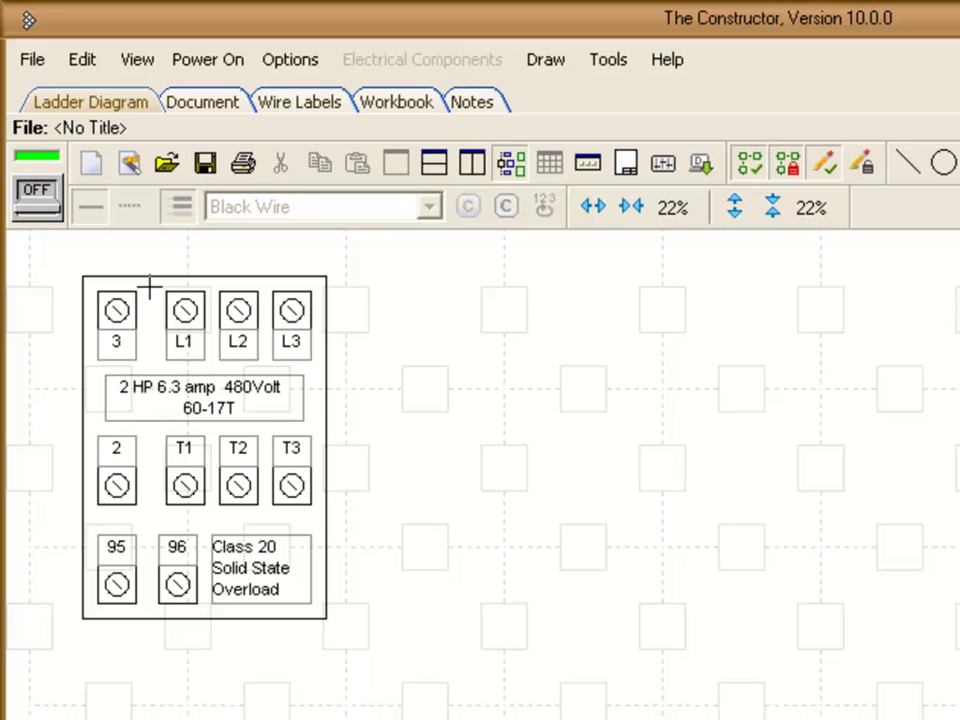
drag(150, 288, 318, 368)
drag(238, 315, 557, 328)
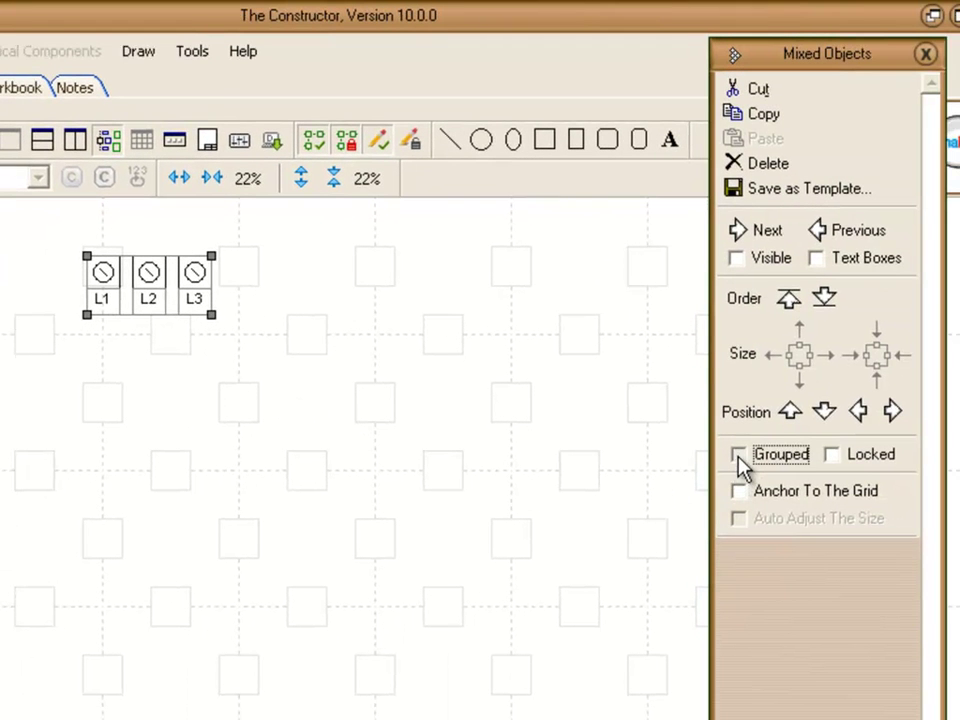
Group the separated L1, L2 and L3 terminals with their labels and move the group slightly down as one object.
click(738, 456)
click(305, 268)
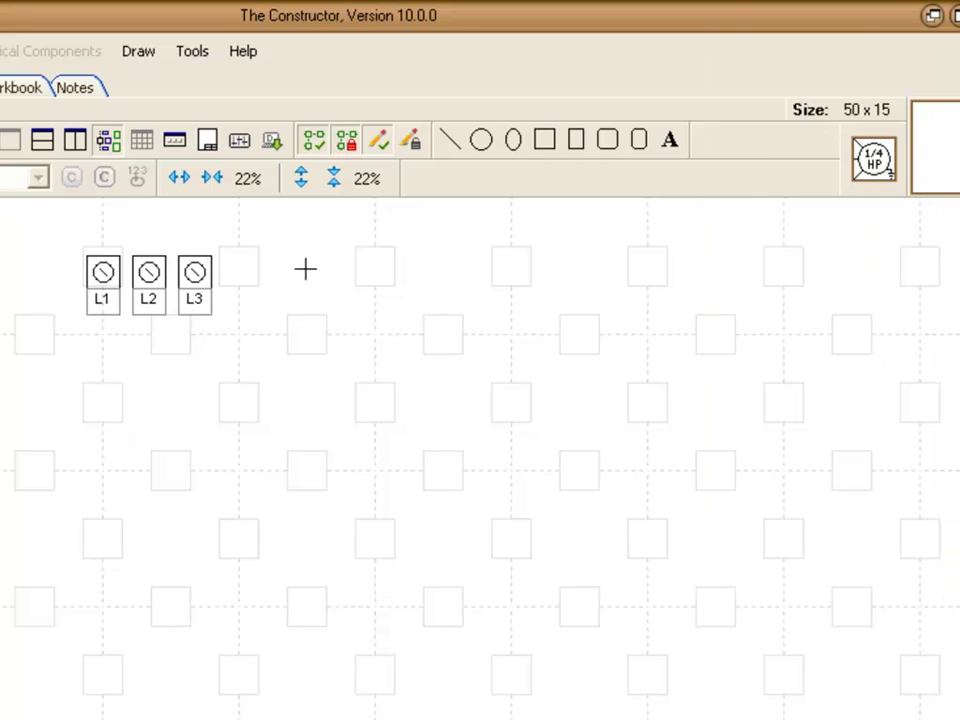
click(190, 268)
click(159, 242)
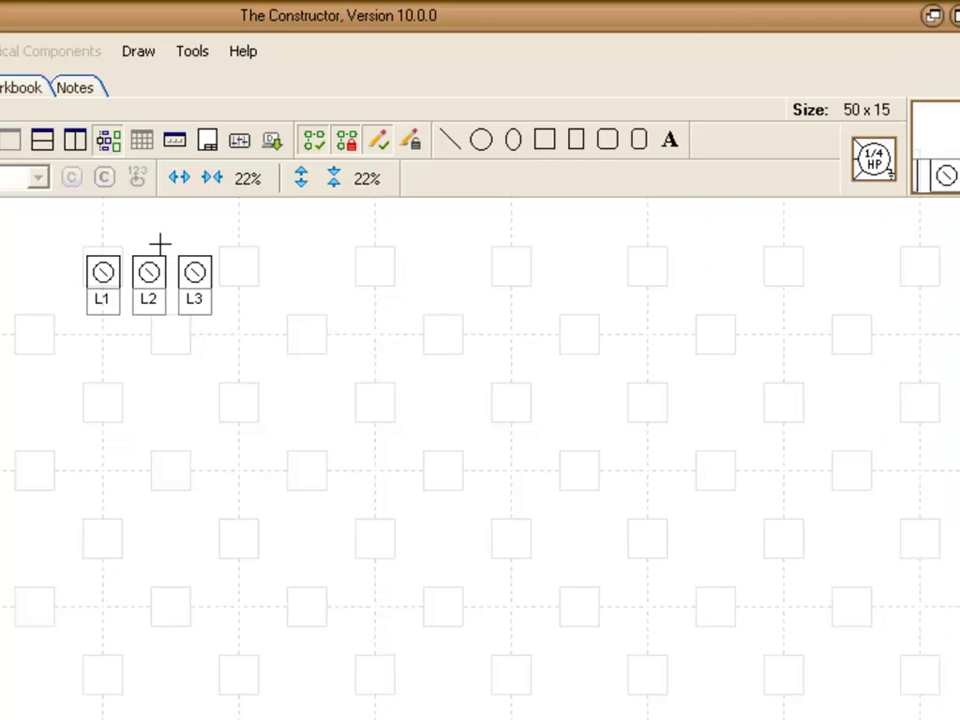
click(150, 268)
drag(152, 263, 149, 292)
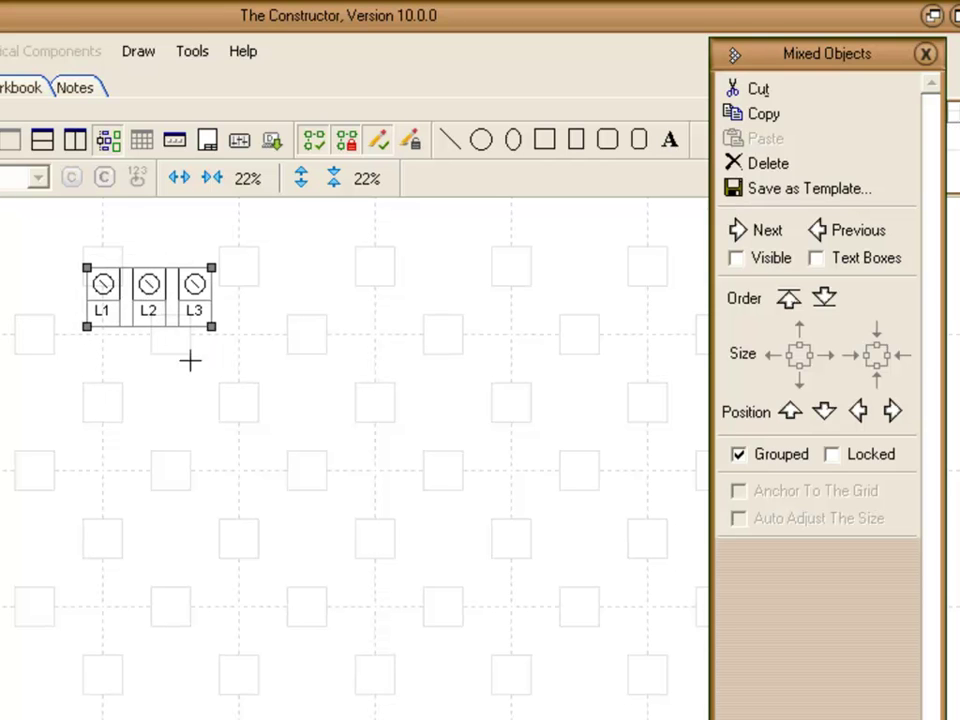
Save the grouped L1–L3 terminals as a template named "Contactor_incoming lines" in the Templates folder.
click(762, 190)
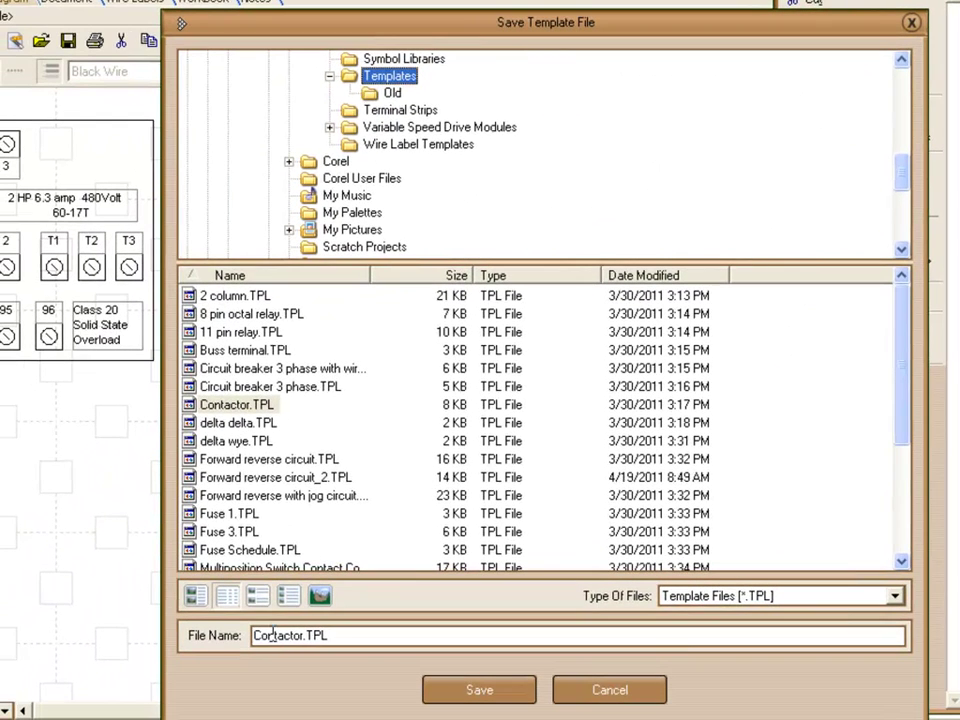
double_click(272, 635)
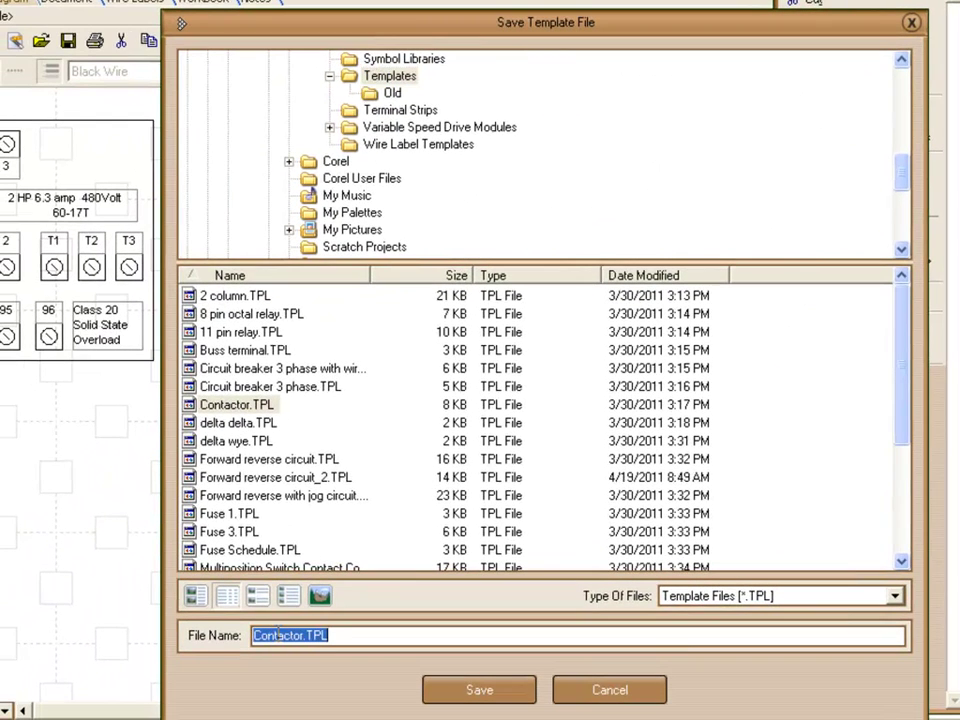
key(shift+Right)
key(shift+Right)
key(shift+Right)
key(shift+Right)
key(shift+Right)
key(shift+Right)
key(shift+Right)
key(shift+Right)
key(shift+Right)
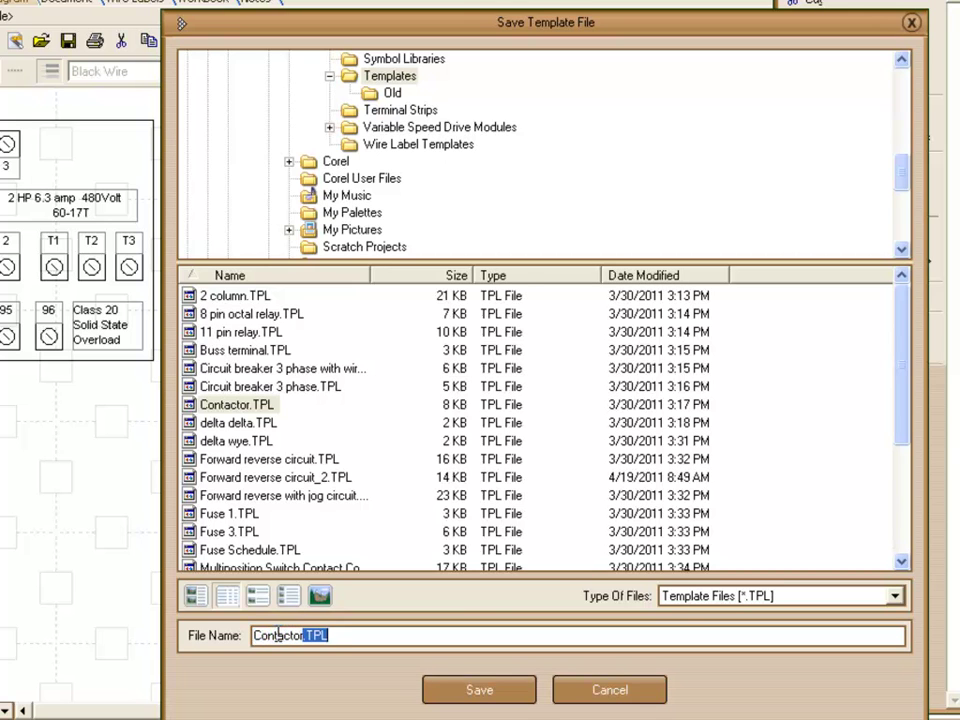
key(BackSpace)
text())
text(_)
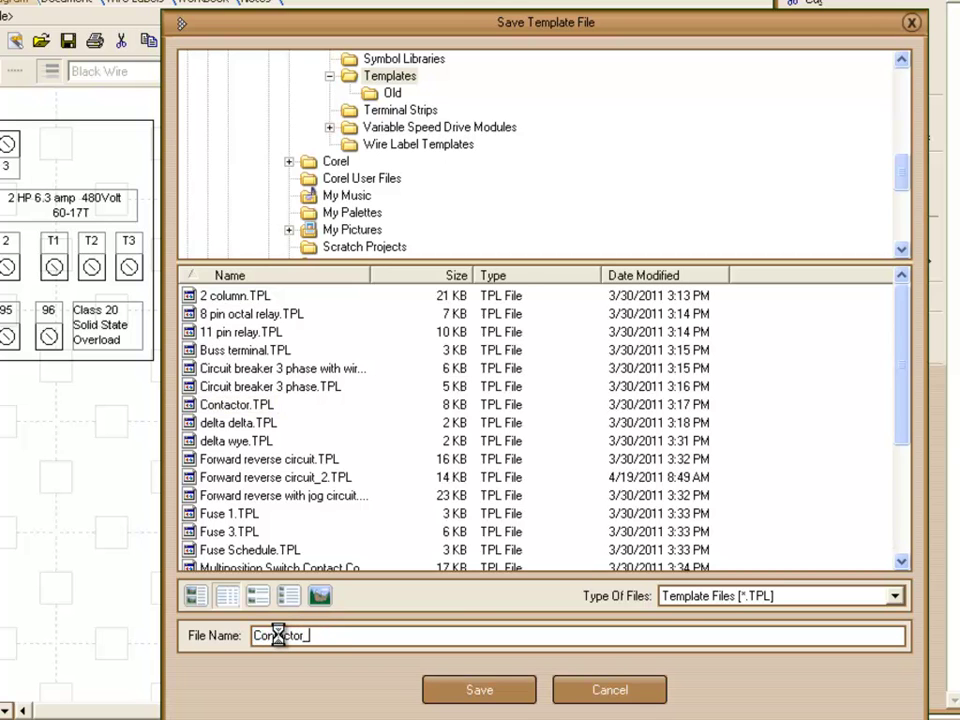
text(incoming lines)
click(454, 688)
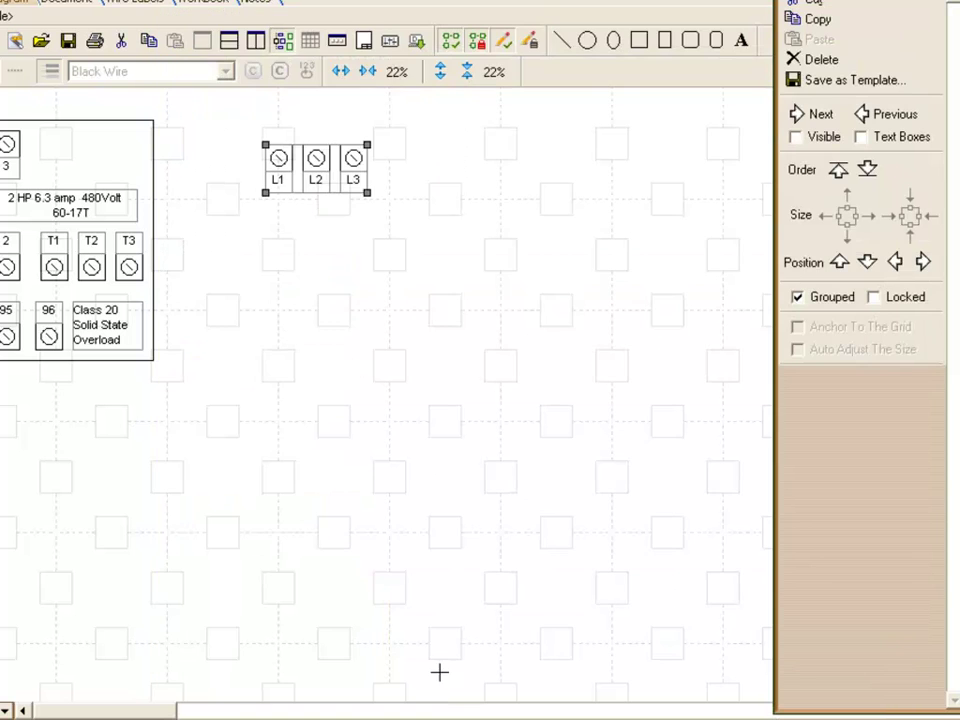
Insert the Contactor_incoming lines.TPL template and place it just below the original L1–L3 terminal group.
click(338, 362)
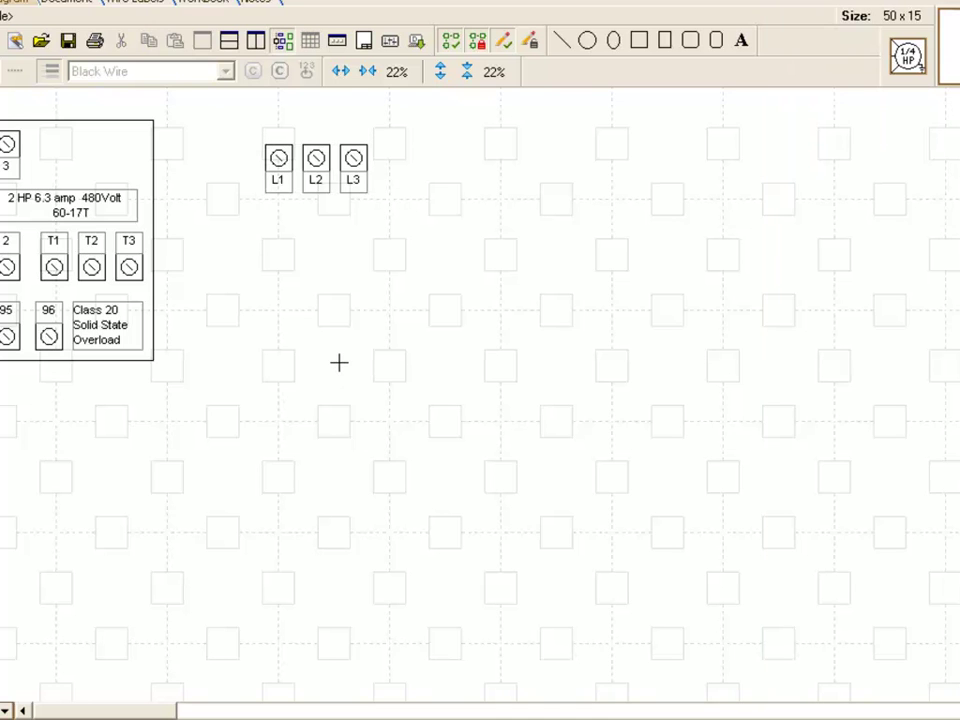
right_click(338, 362)
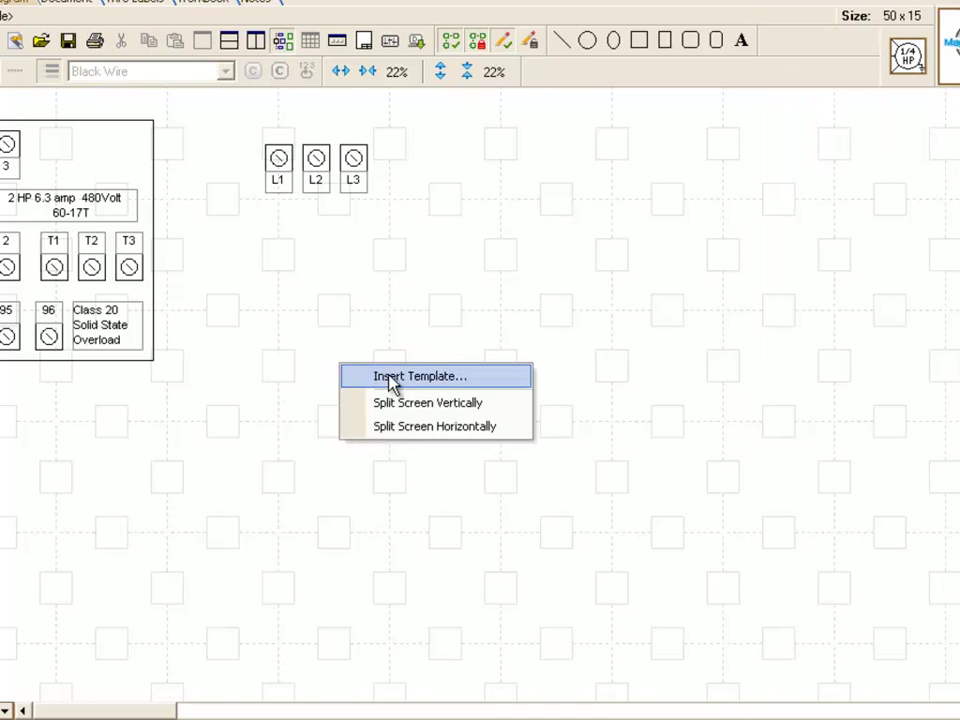
click(386, 379)
click(215, 422)
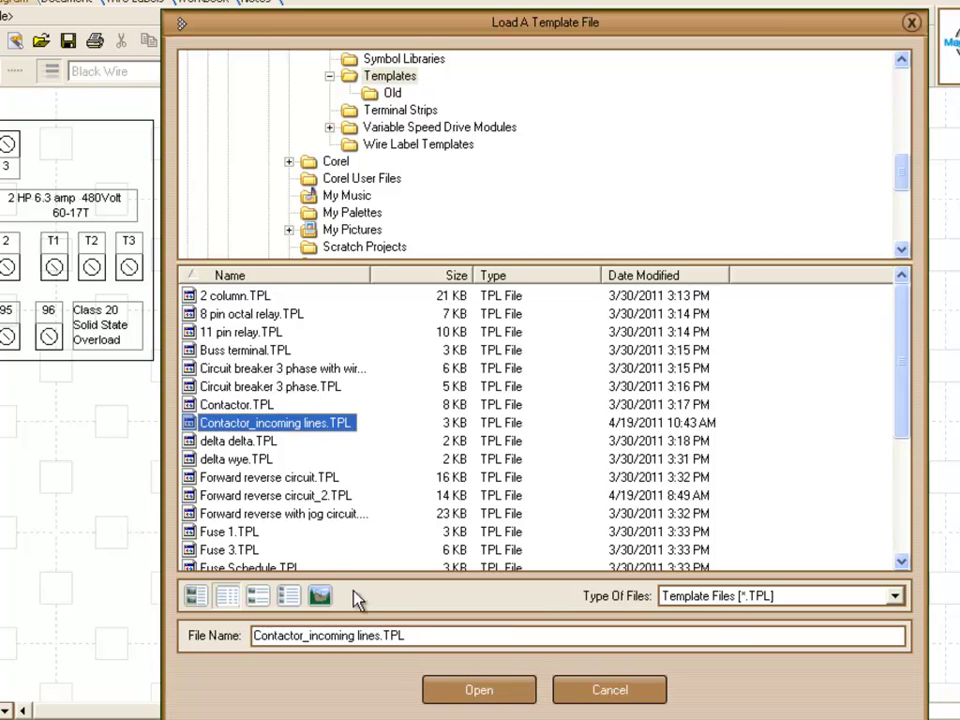
click(460, 692)
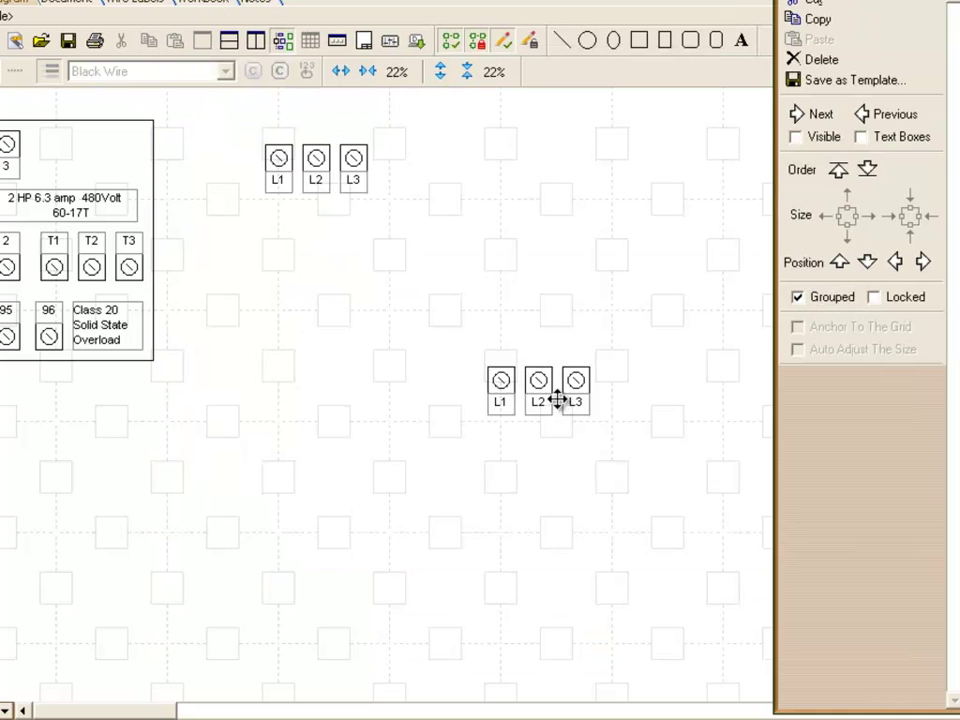
drag(557, 399, 329, 292)
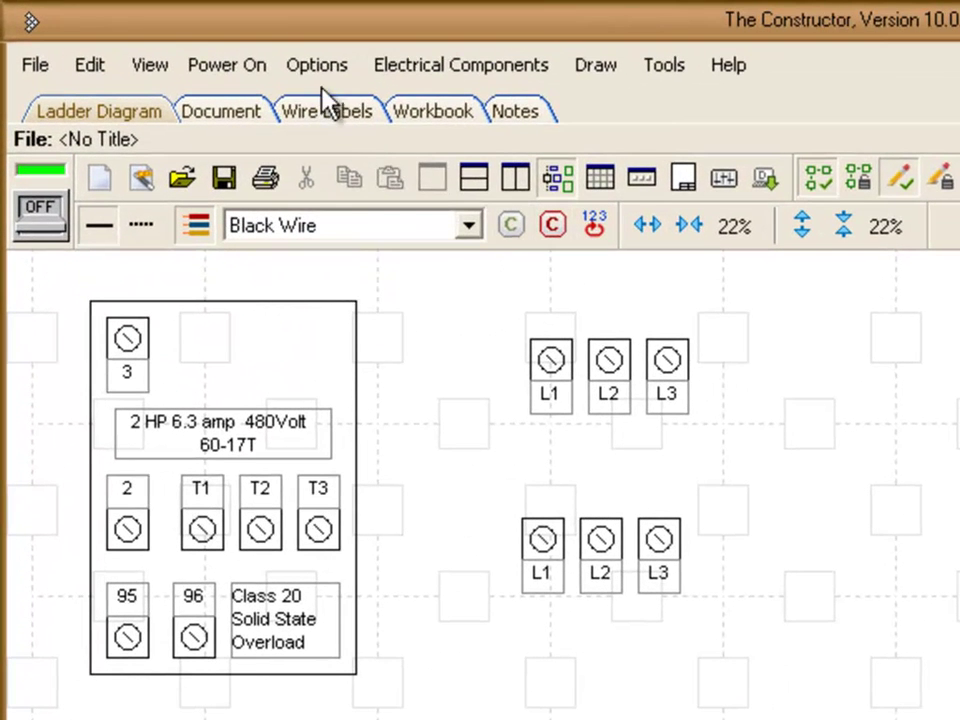
Turn on snapping of drawing objects to the grid and draw a rectangle just below the lower L1–L3 terminals.
click(322, 68)
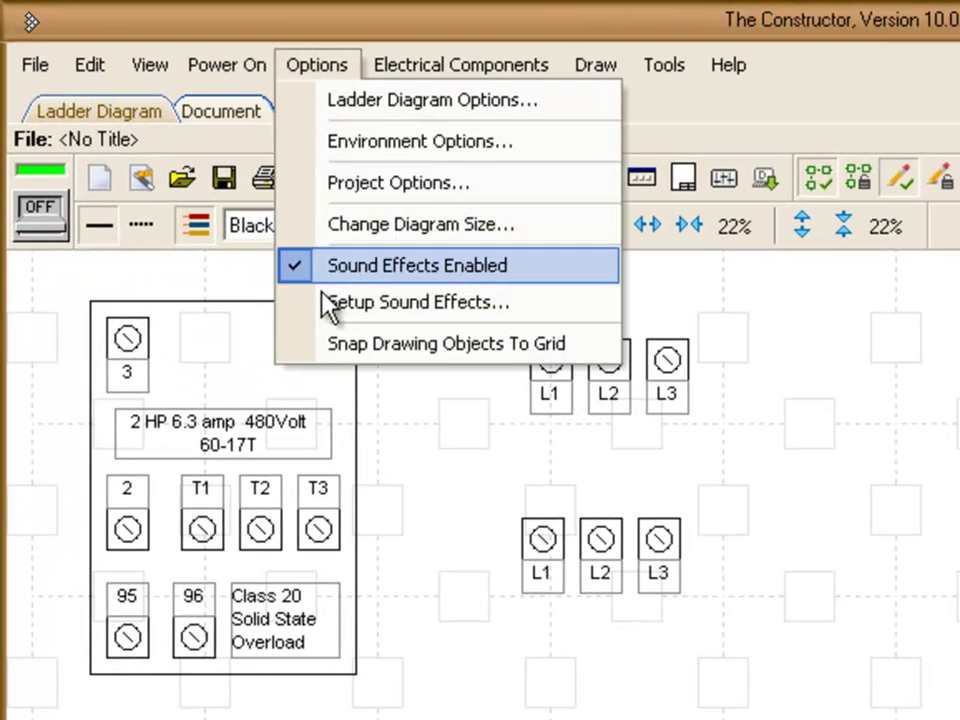
click(330, 345)
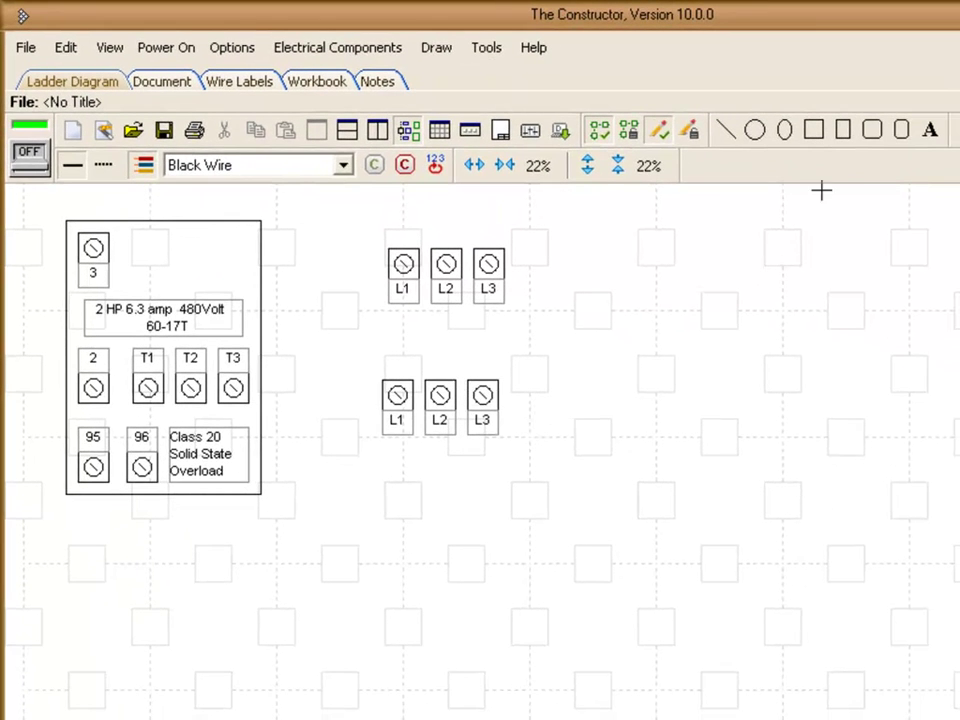
click(846, 136)
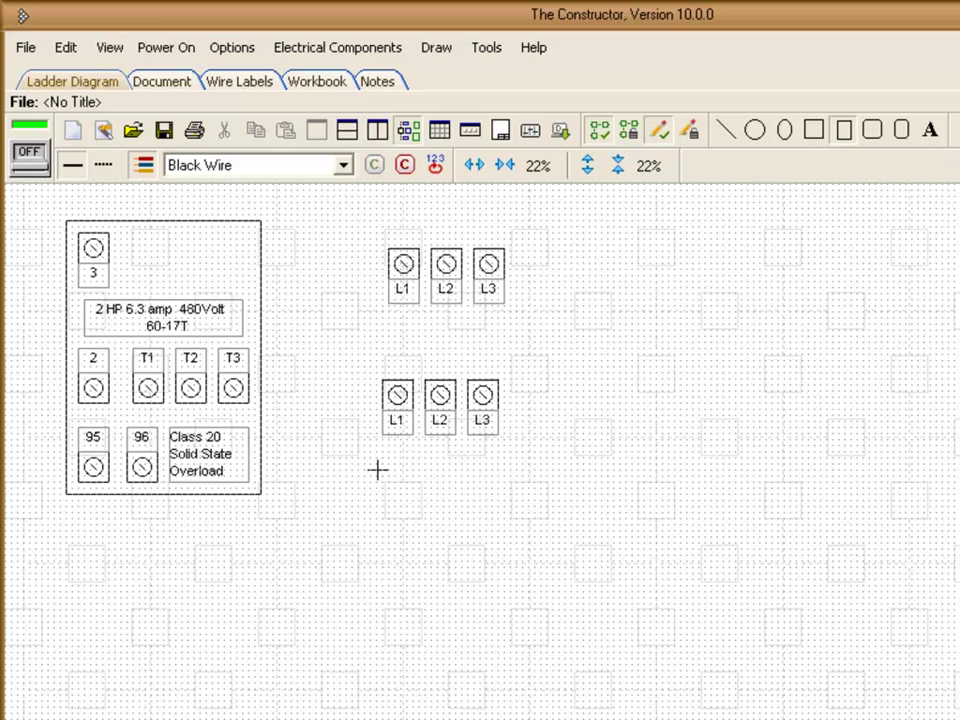
mouse_move(377, 469)
mouse_down()
mouse_move(404, 508)
mouse_move(510, 524)
mouse_up()
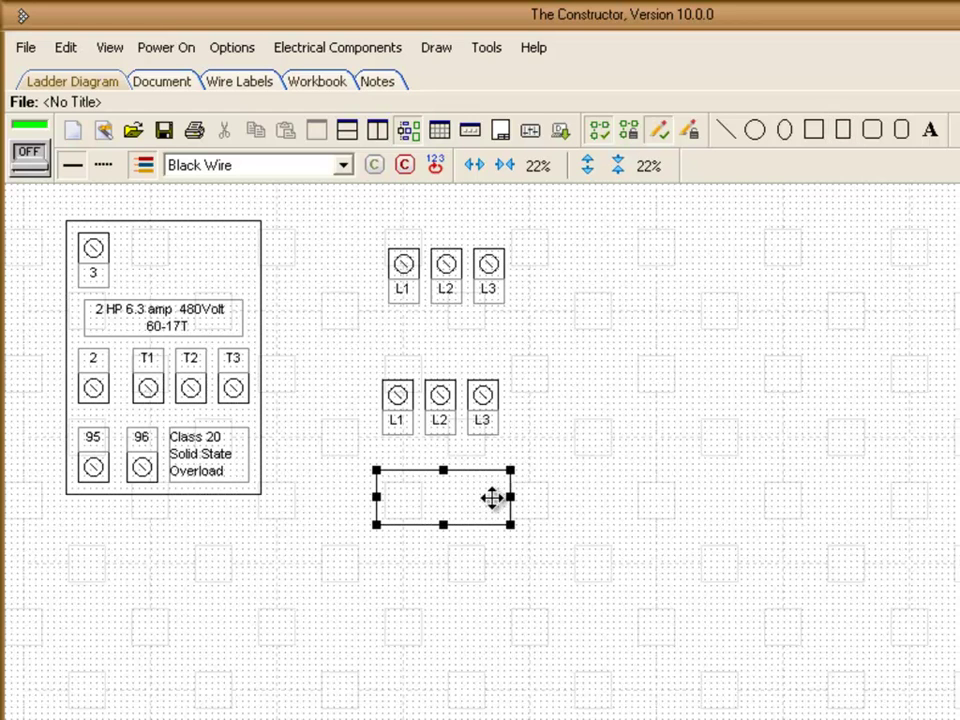
drag(489, 474, 478, 465)
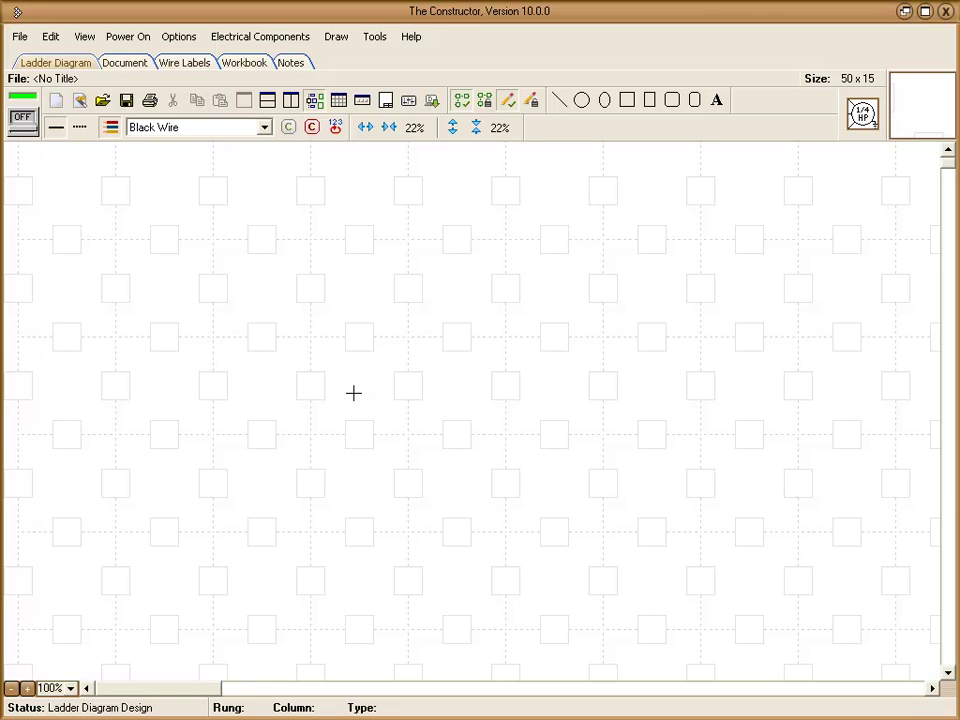
Insert the Forward reverse circuit.TPL template into the empty ladder diagram.
right_click(356, 381)
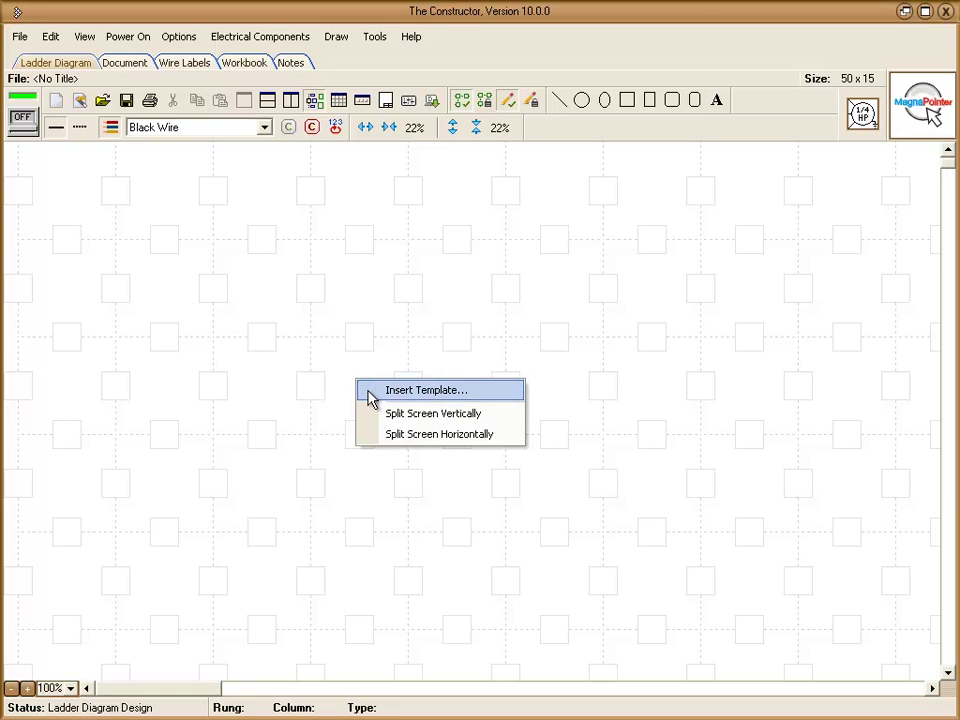
click(372, 393)
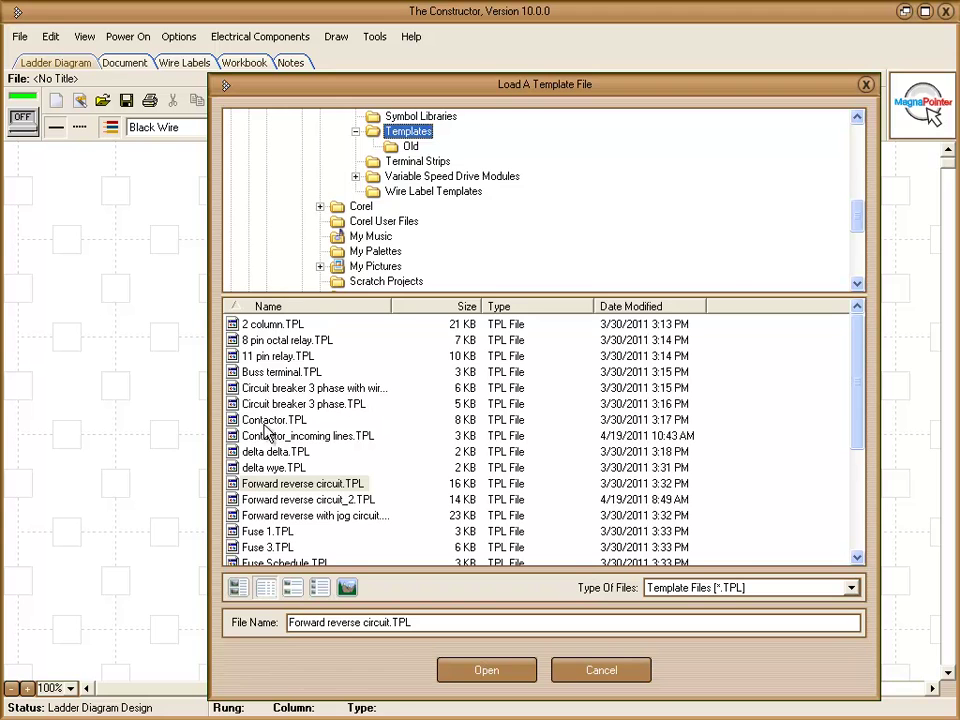
click(232, 485)
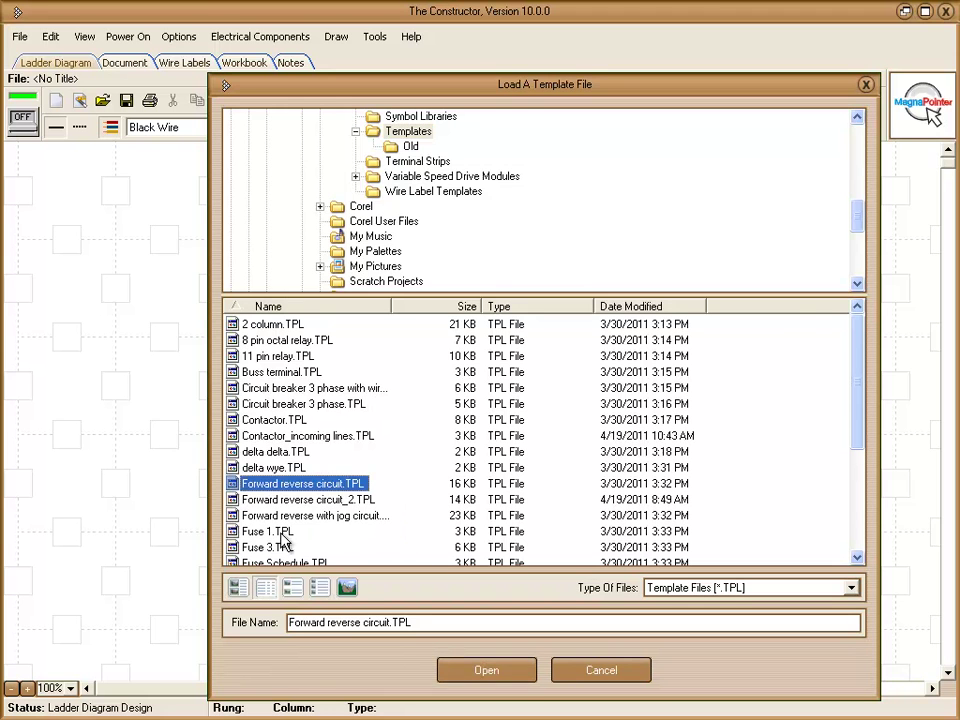
click(447, 669)
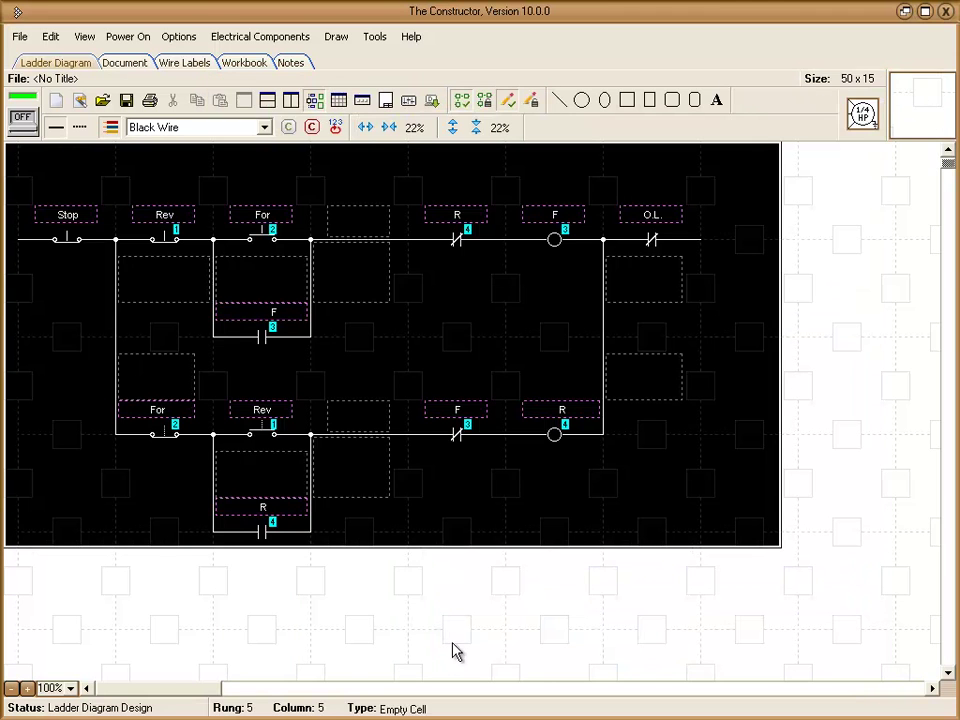
click(368, 578)
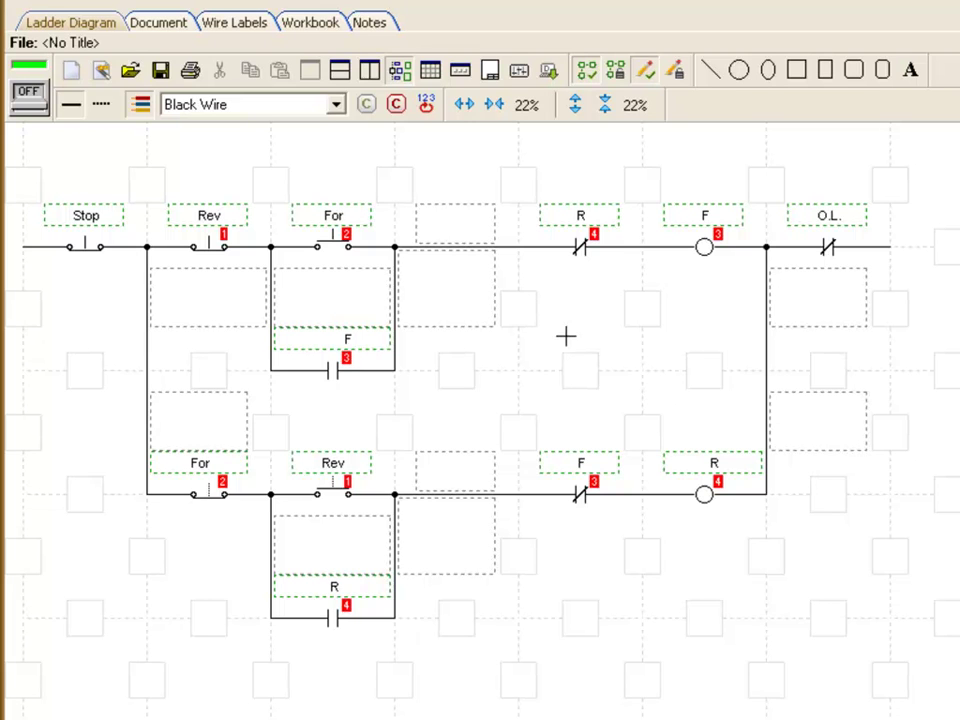
Highlight the components linked to the normally closed R contact on the upper rung and clear the highlight.
click(582, 251)
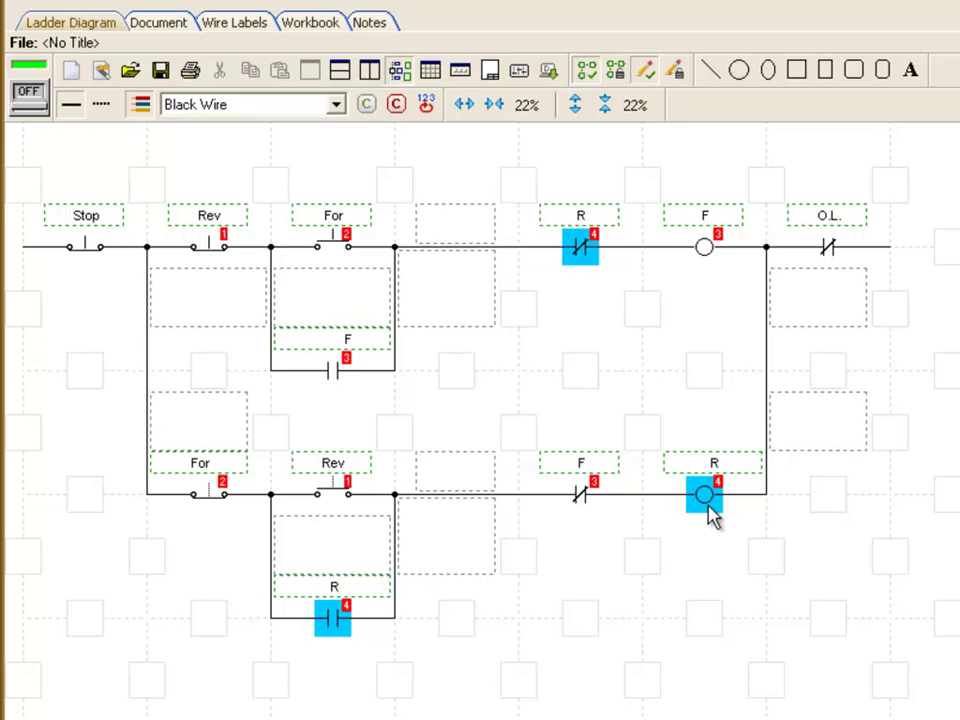
click(591, 290)
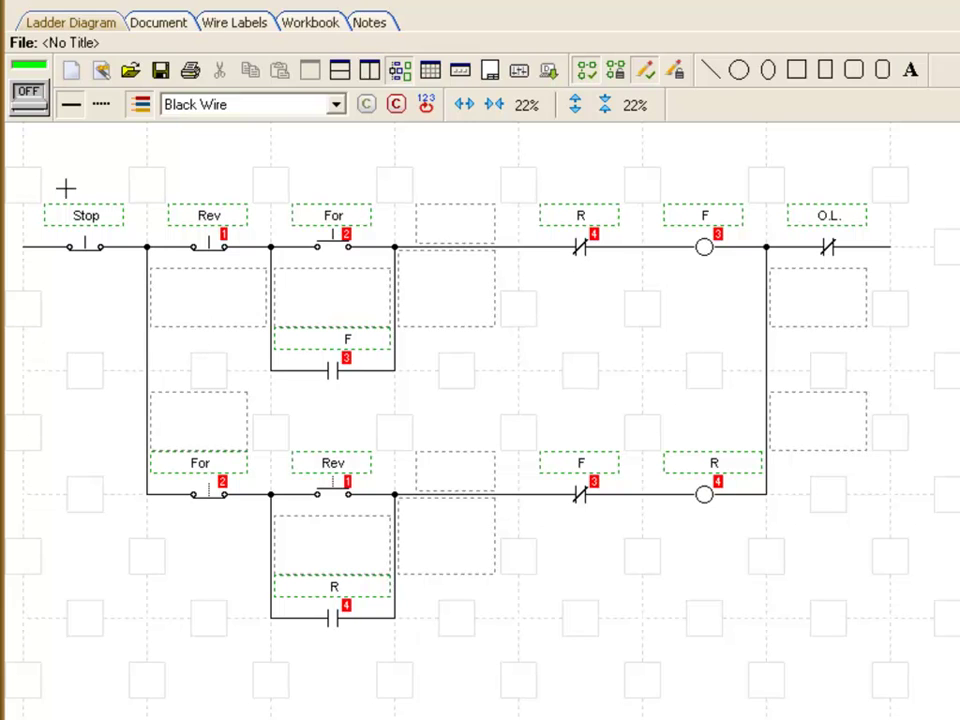
Select the whole forward reverse circuit, view the commands available for it, including Save As Template, and deselect it.
drag(56, 157, 911, 643)
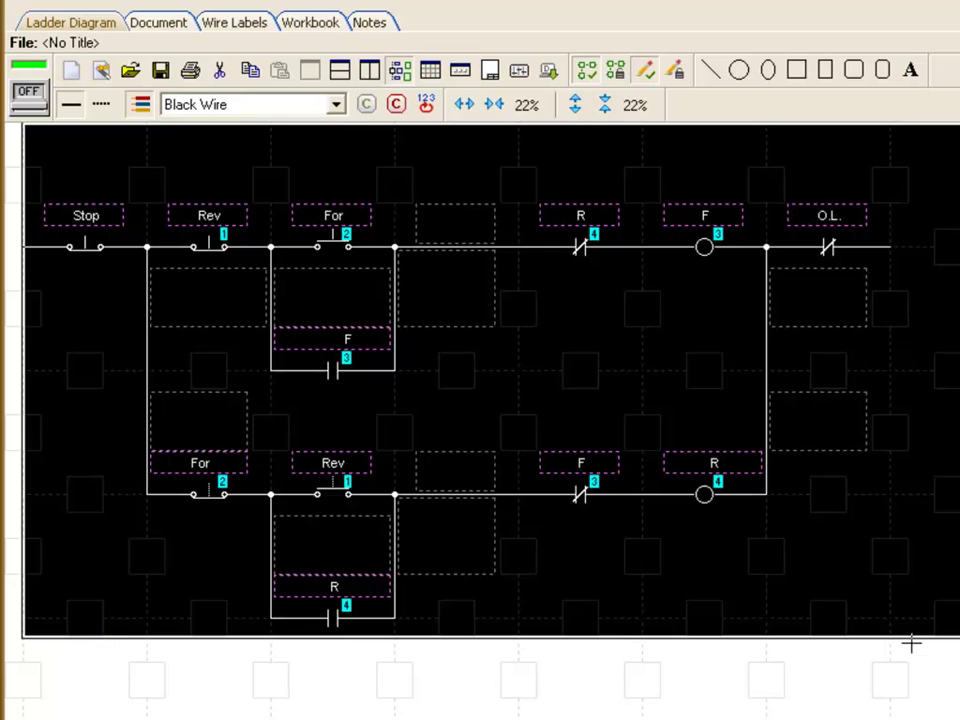
right_click(522, 358)
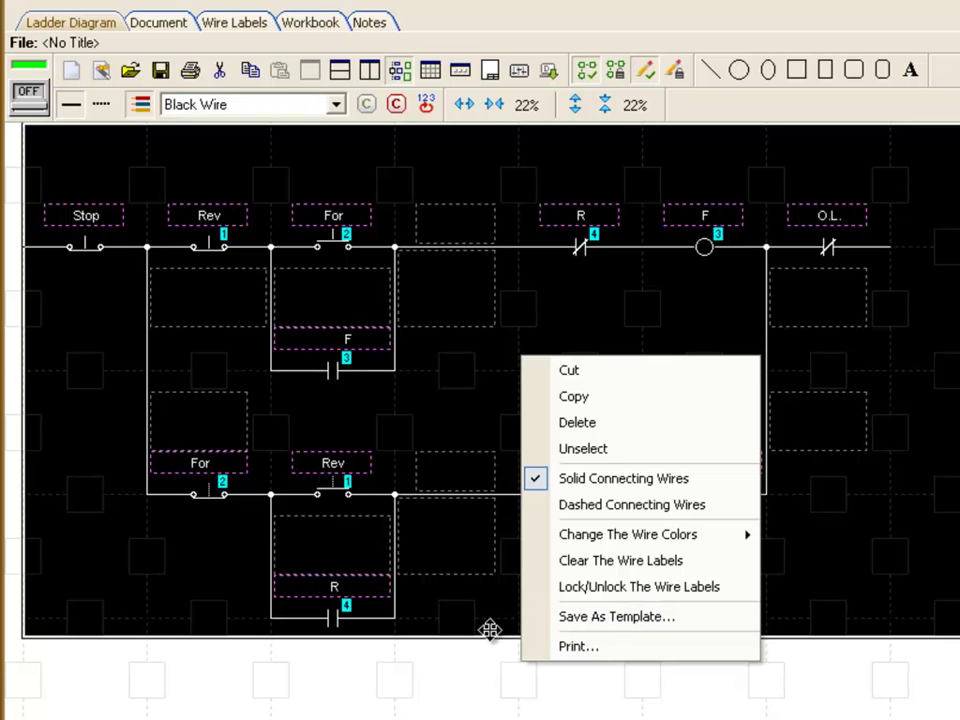
click(436, 675)
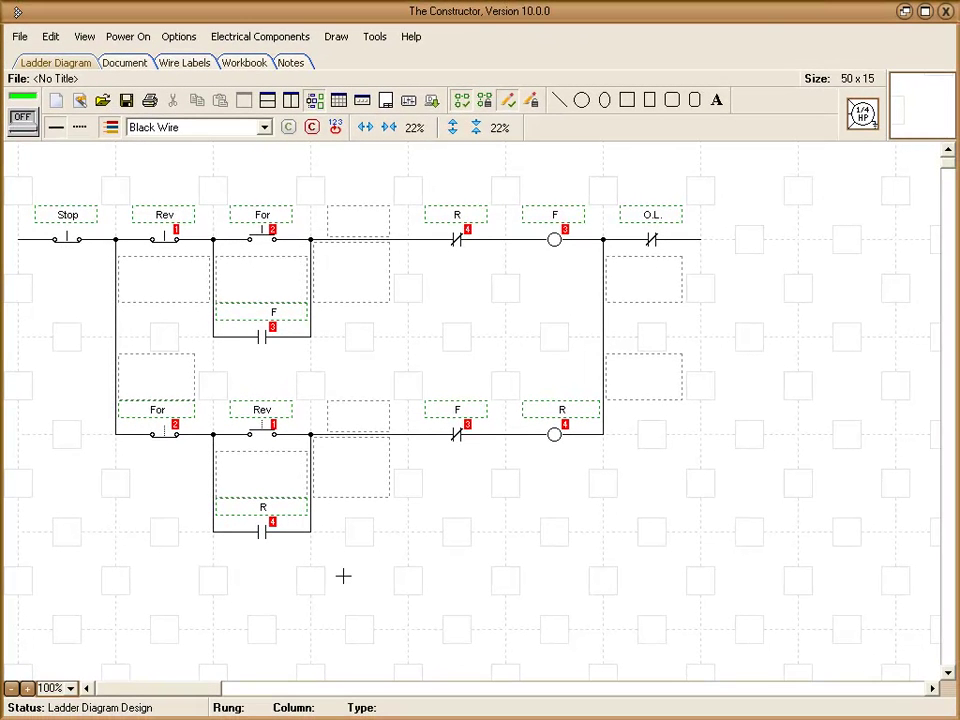